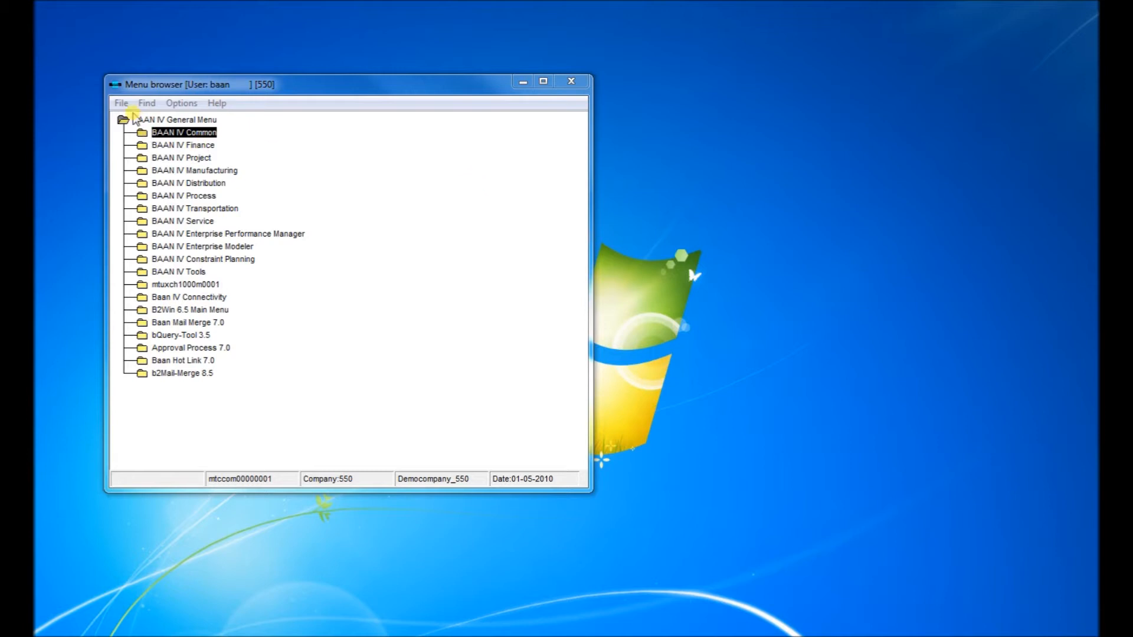
# - Run the session tccom2bqt35 to start bQuery-Tool
pyautogui.click(121, 104)
pyautogui.click(155, 117)
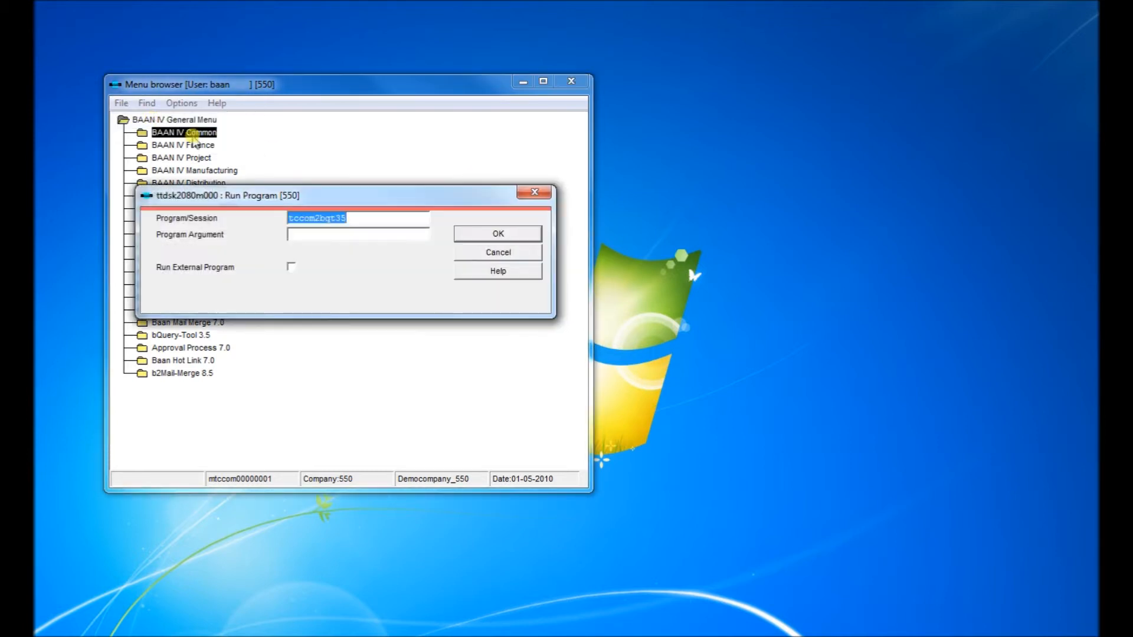
pyautogui.click(372, 219)
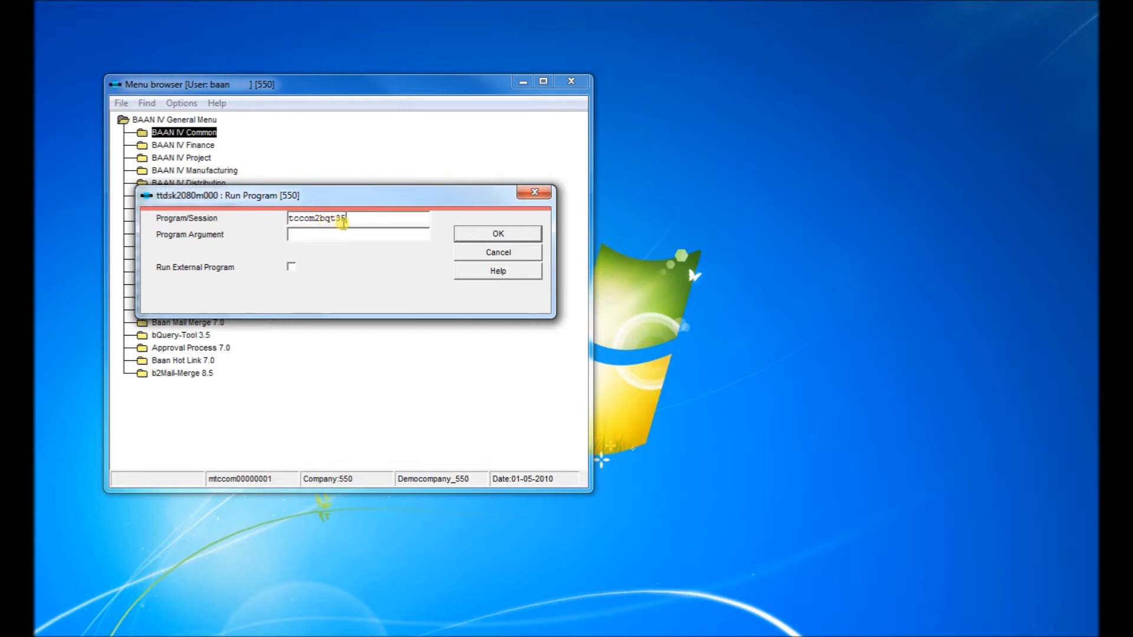
pyautogui.moveTo(346, 217); pyautogui.dragTo(337, 218)
pyautogui.click(479, 235)
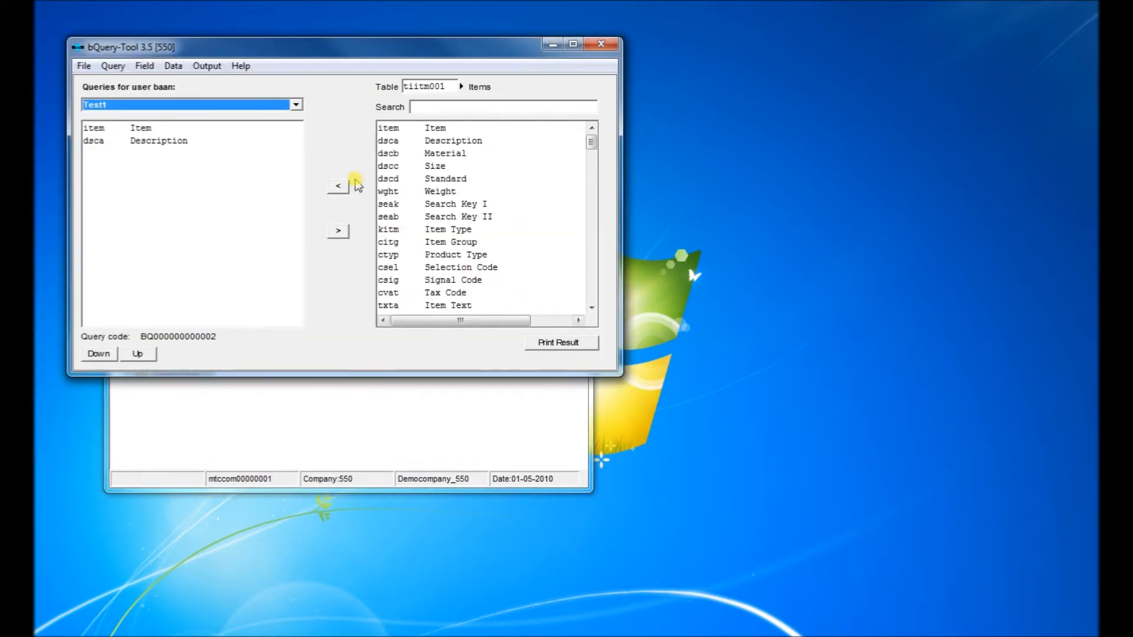
# - Create a new query named Nazdaq
pyautogui.moveTo(356, 56); pyautogui.dragTo(553, 181)
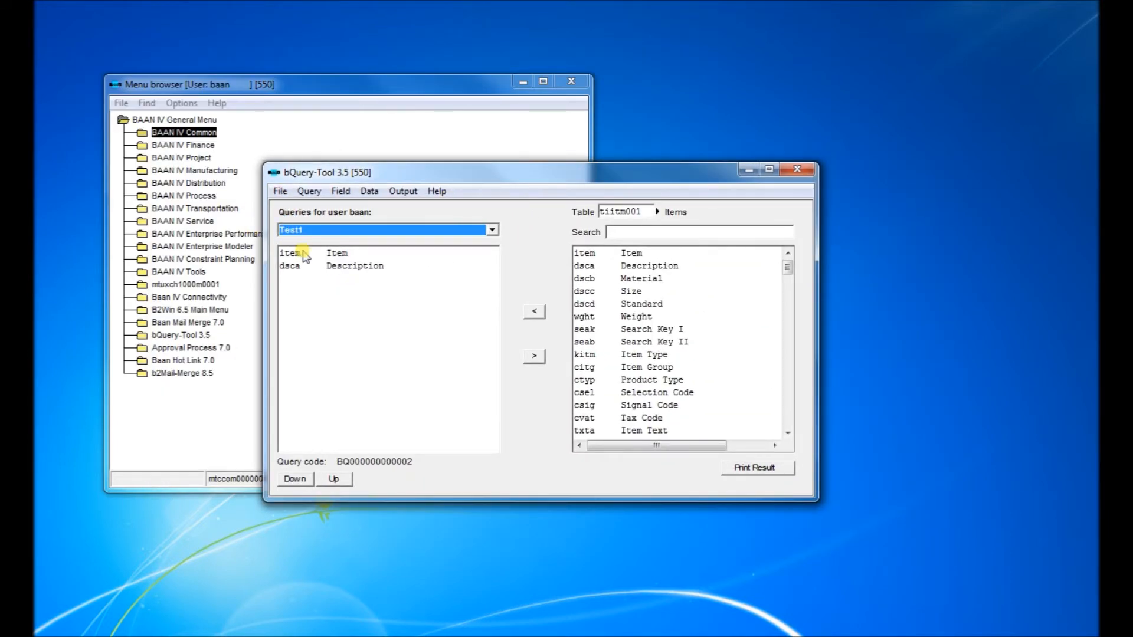
pyautogui.click(309, 191)
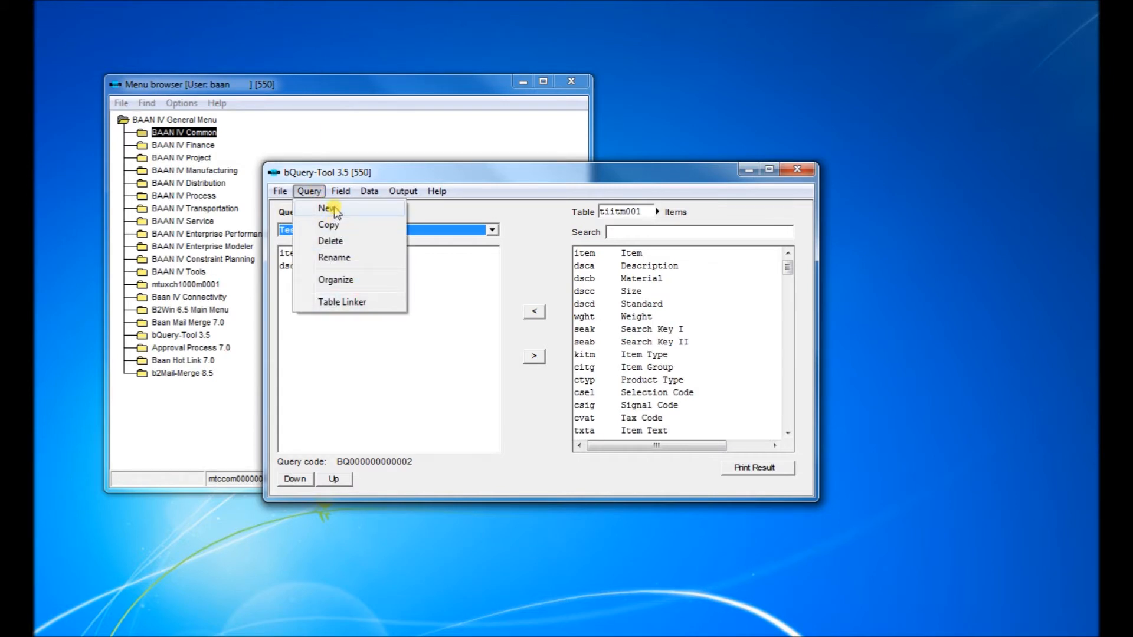
pyautogui.click(328, 209)
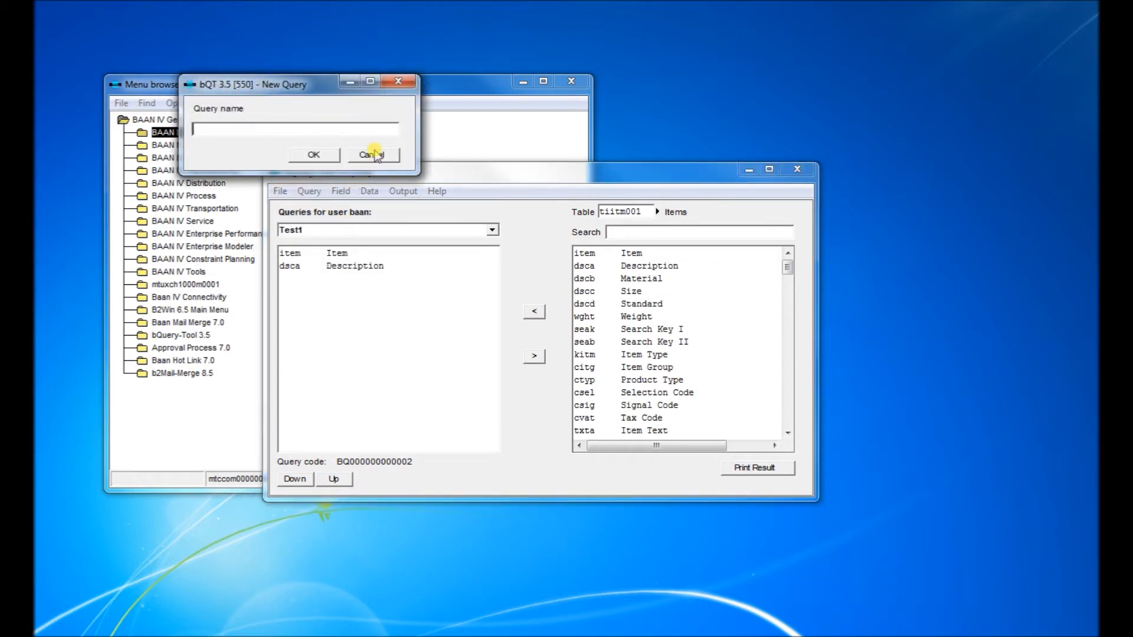
pyautogui.write('N')
pyautogui.click(326, 154)
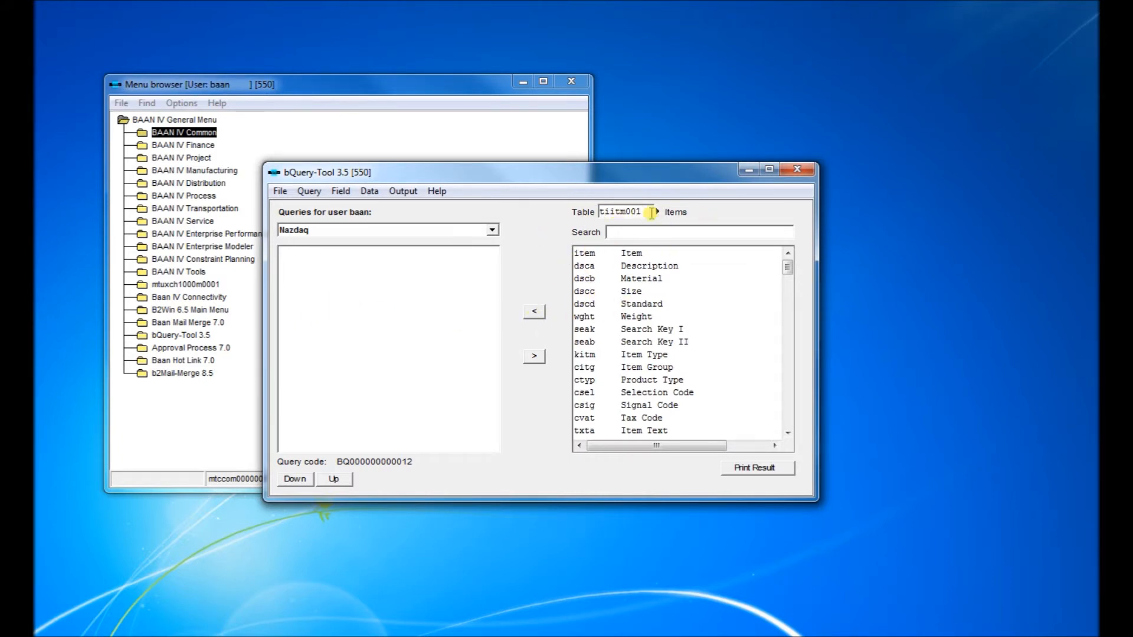
# - Add the Item and Description fields of table tiitm001 to the query
pyautogui.click(614, 255)
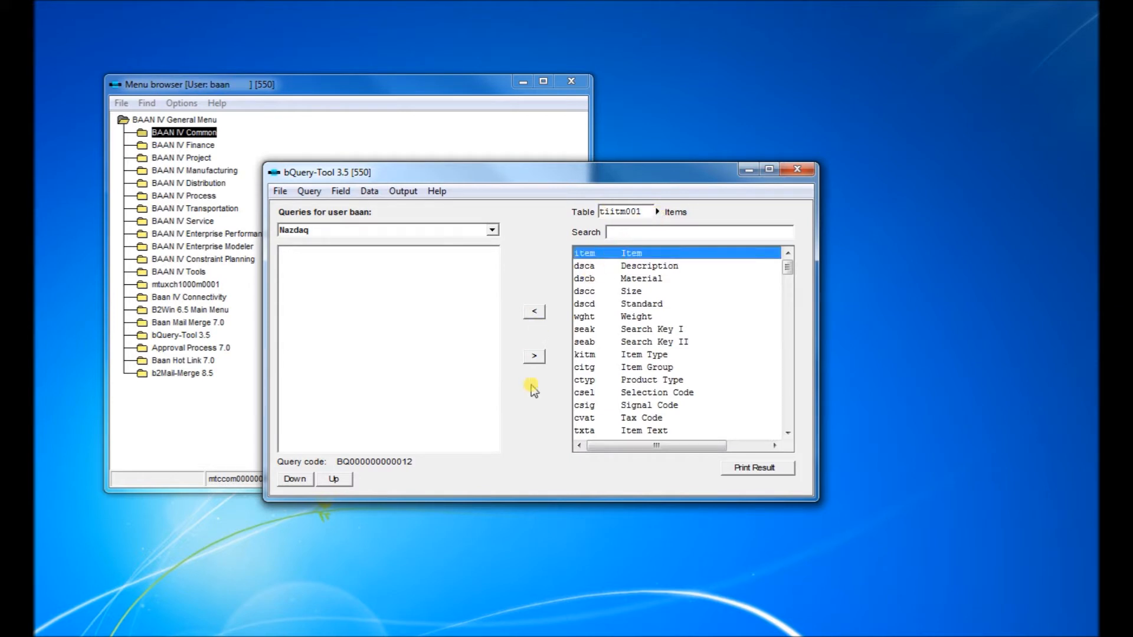
pyautogui.click(535, 313)
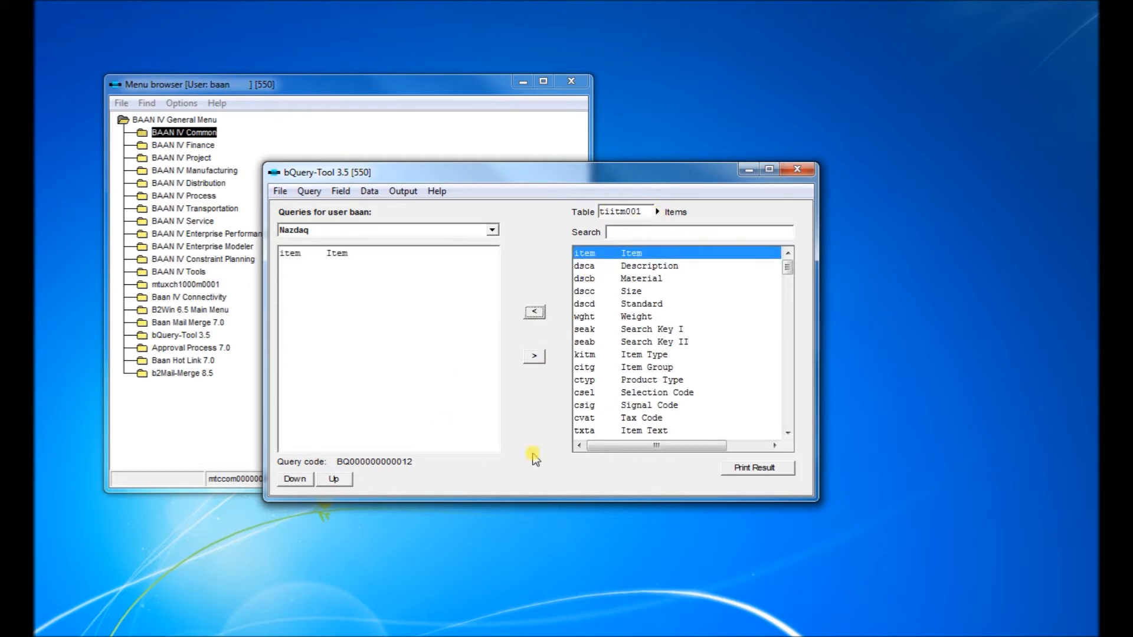
pyautogui.click(643, 266)
pyautogui.click(534, 311)
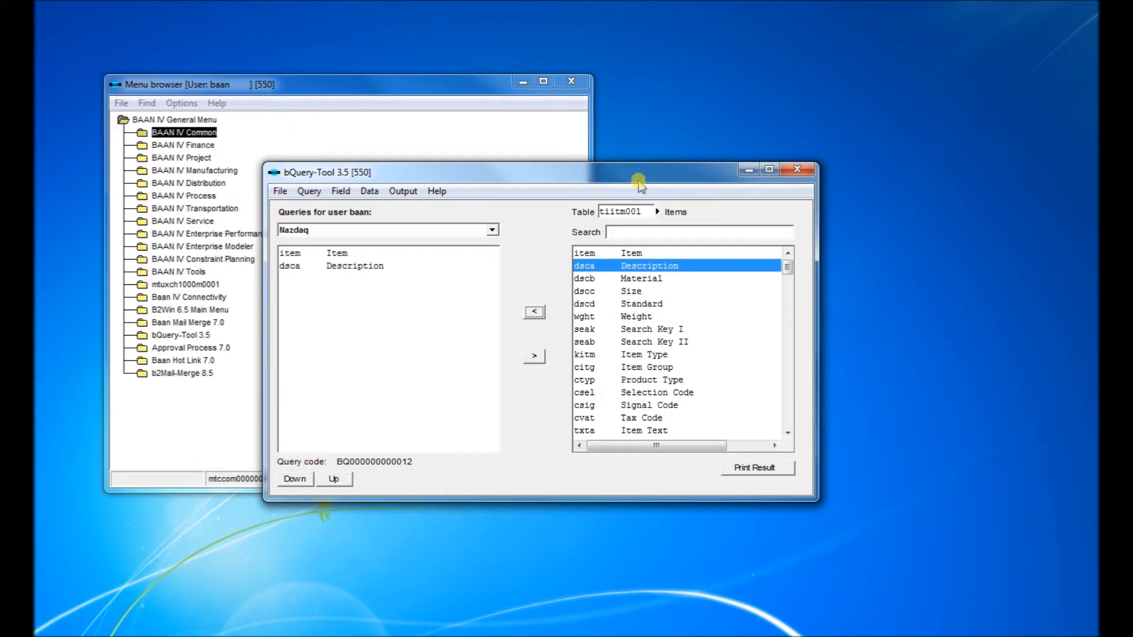
# - Search the tables for purchase order and switch to table tdpur041 Purchase Order Lines
pyautogui.click(657, 212)
pyautogui.click(290, 122)
pyautogui.click(379, 113)
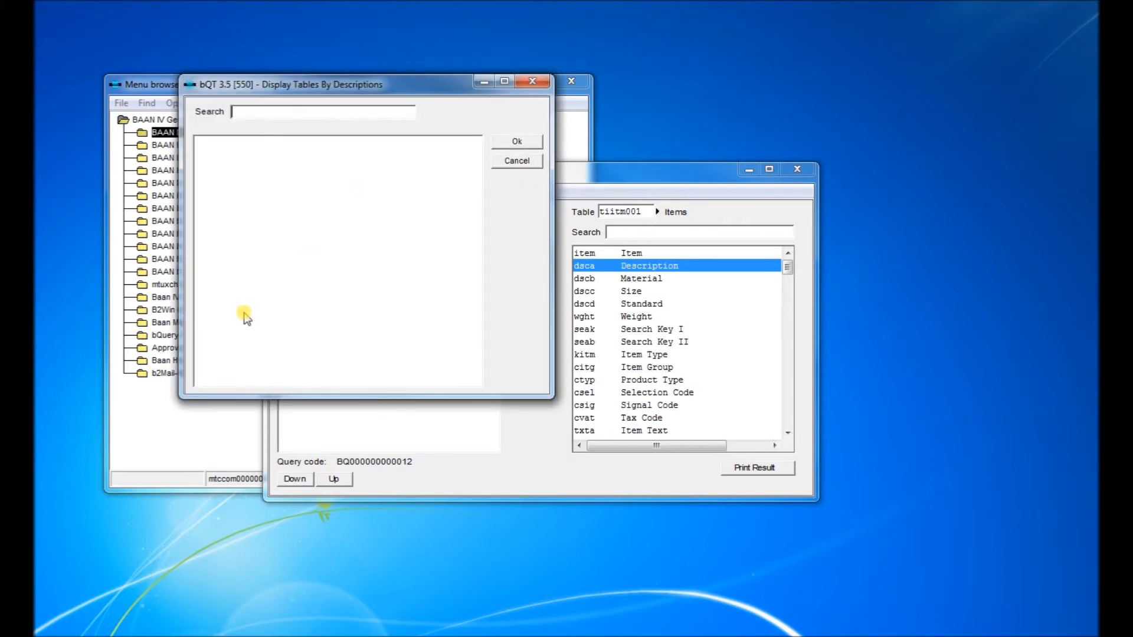
pyautogui.write('purchase order')
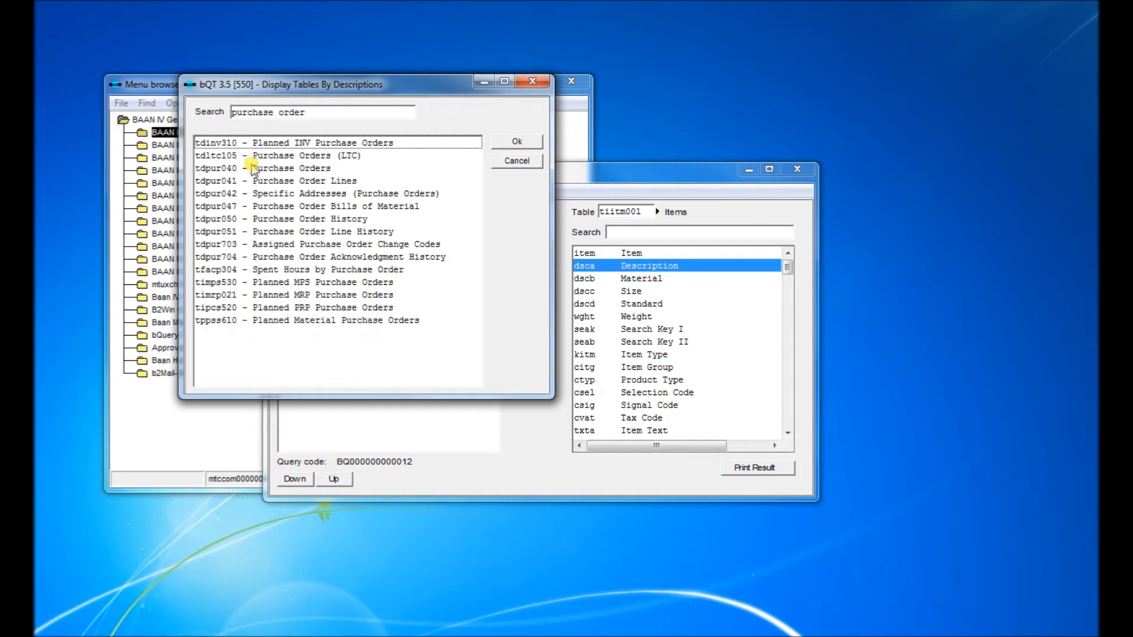
pyautogui.click(289, 182)
pyautogui.doubleClick(289, 181)
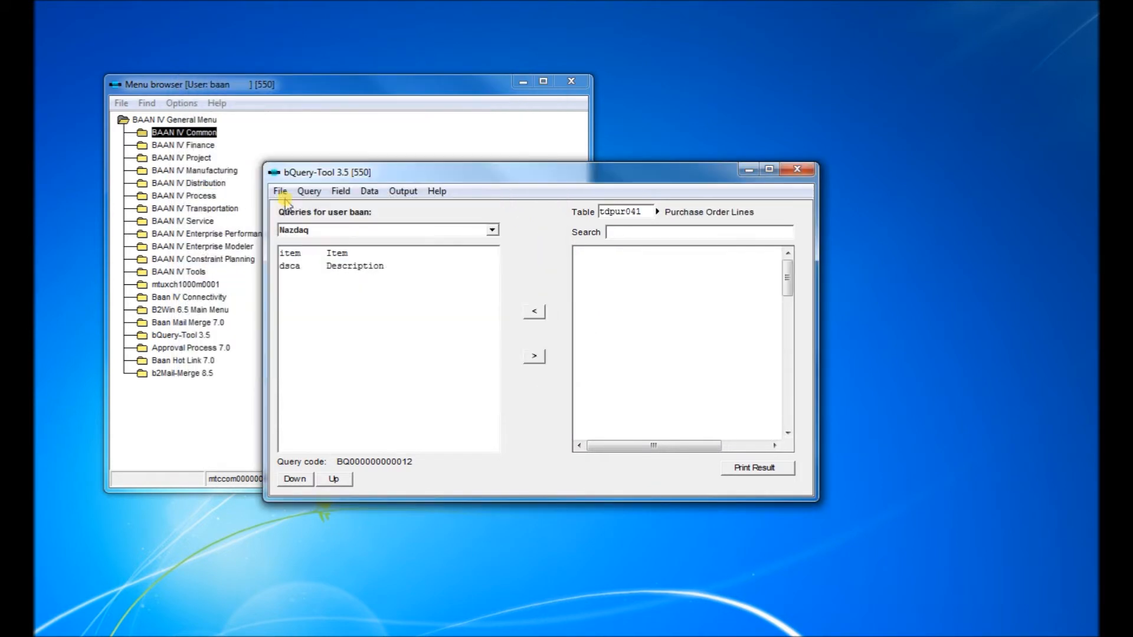
# - Add the Purchase Order field of tdpur041 to the query
pyautogui.click(649, 228)
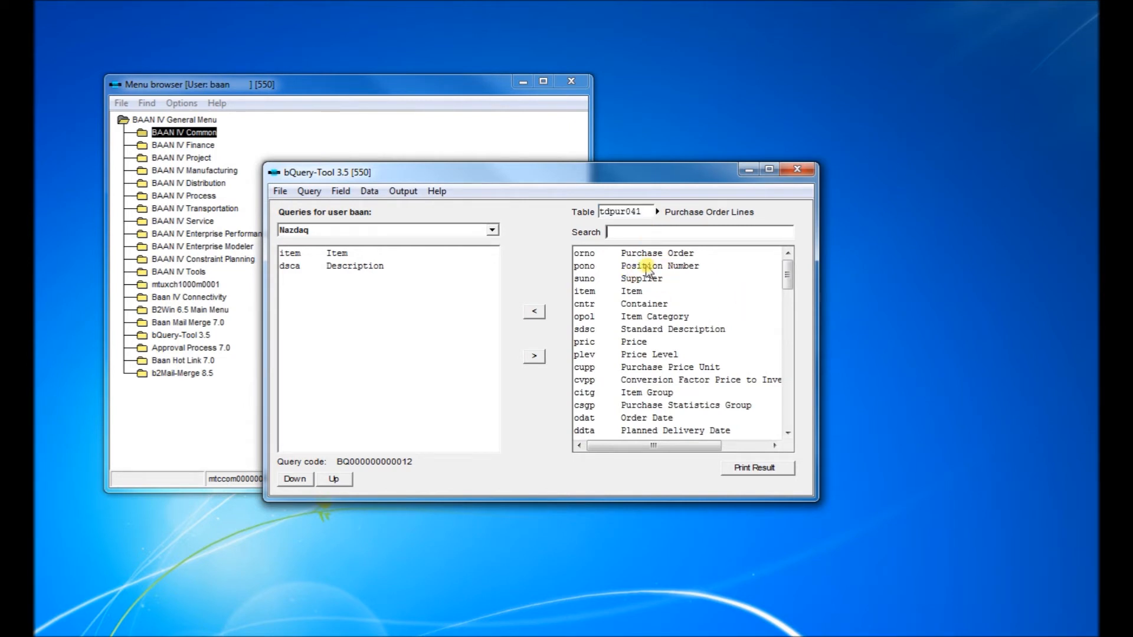
pyautogui.click(657, 254)
pyautogui.click(534, 311)
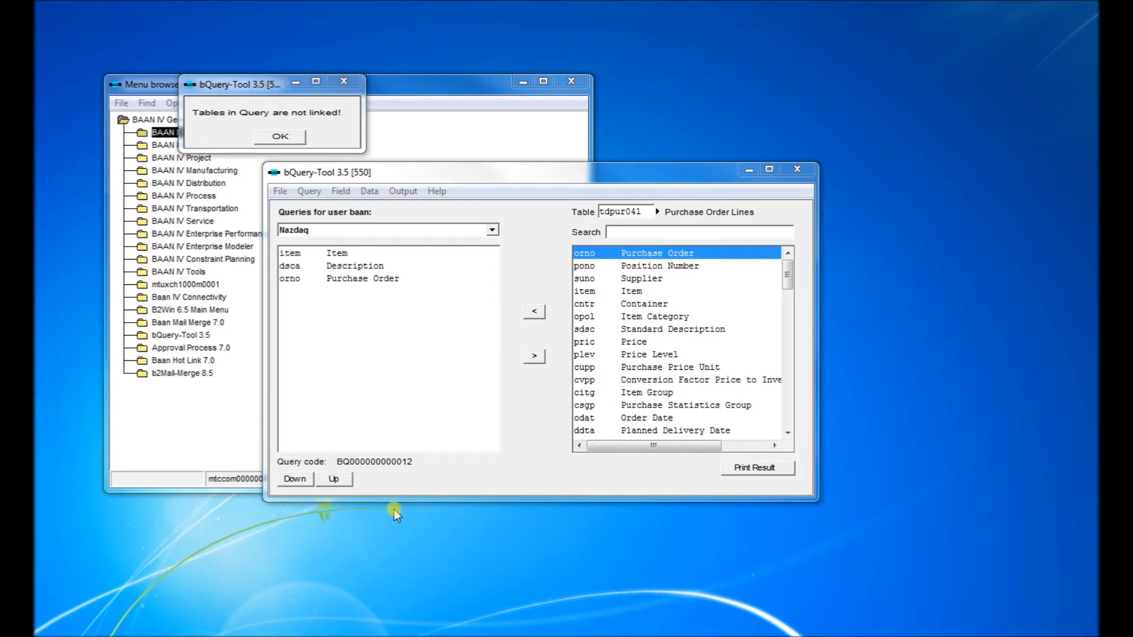
pyautogui.click(280, 137)
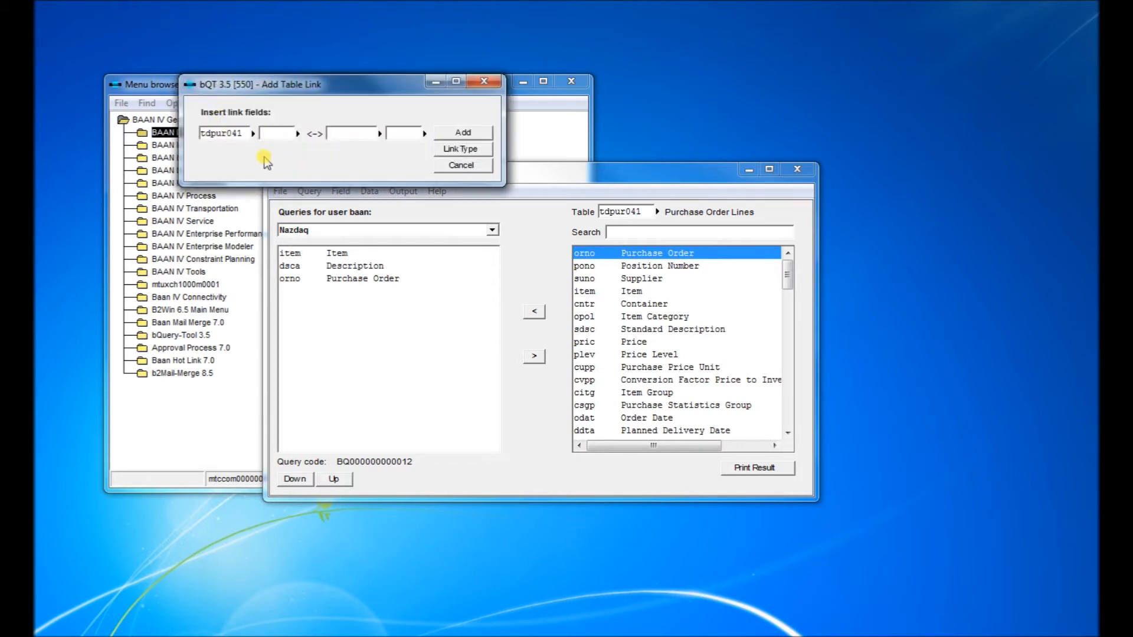
# - Start a table link and choose item as the tdpur041 link field
pyautogui.moveTo(291, 85); pyautogui.dragTo(362, 252)
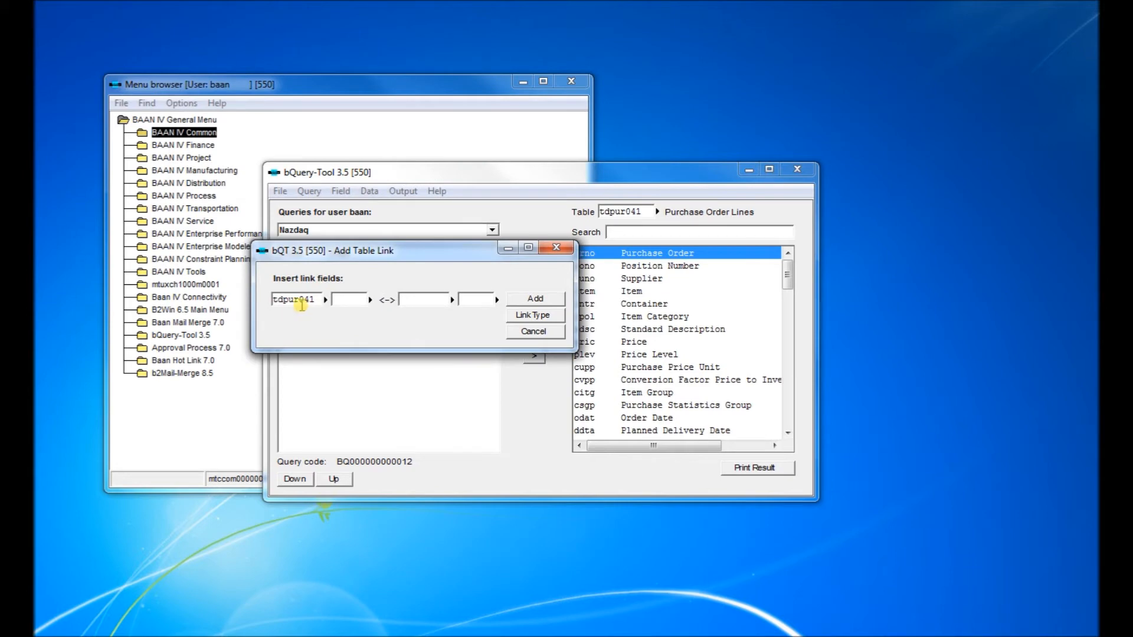
pyautogui.click(368, 301)
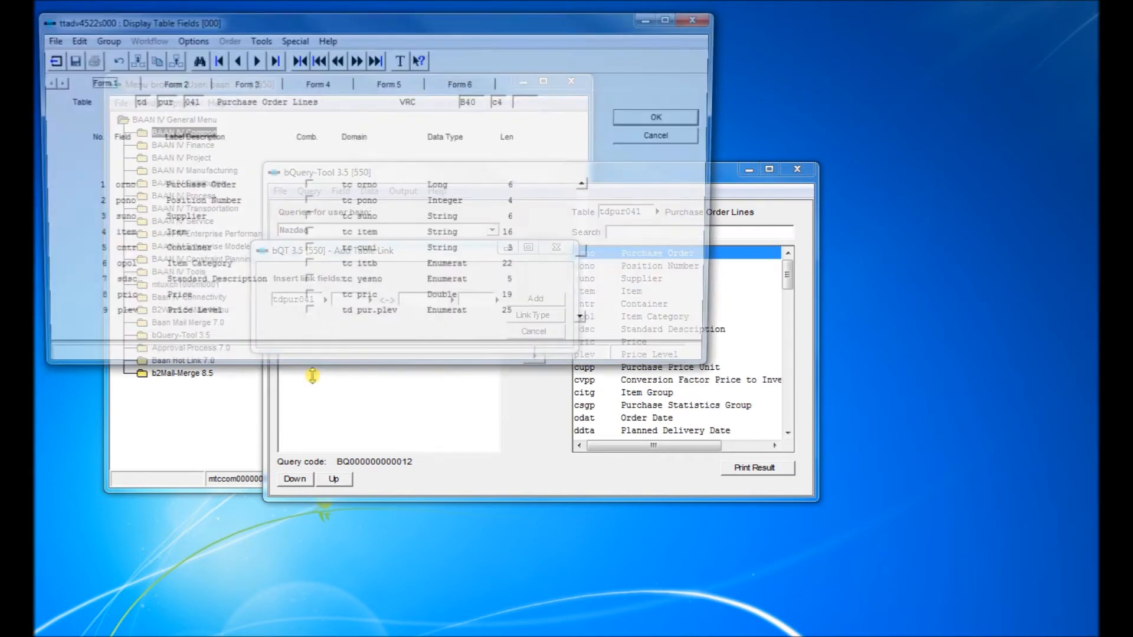
pyautogui.click(156, 236)
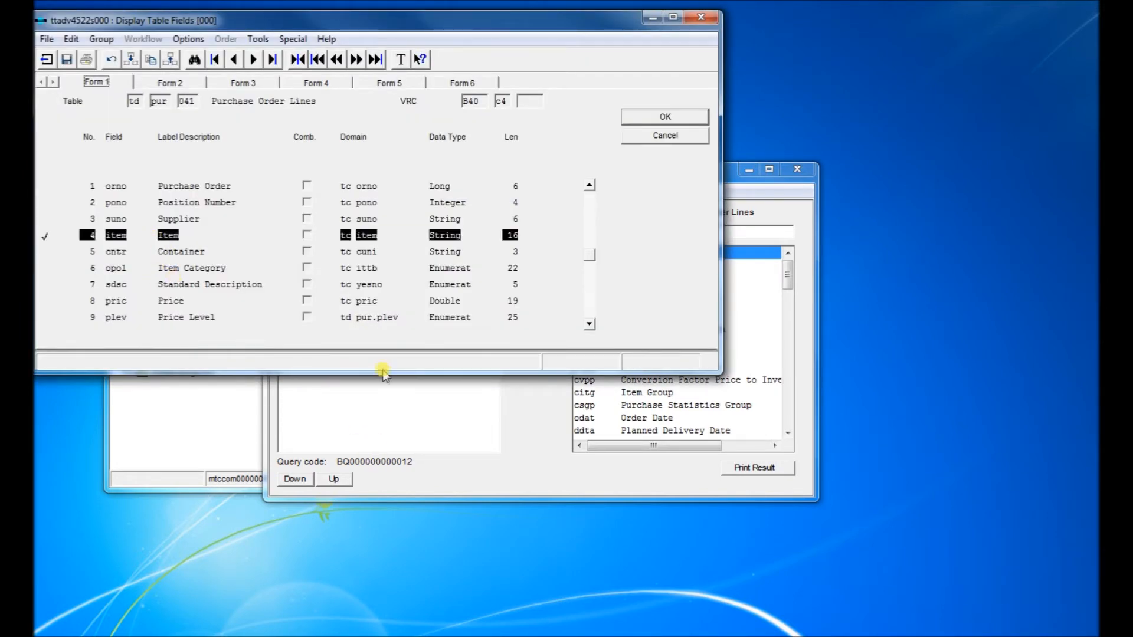
pyautogui.click(655, 116)
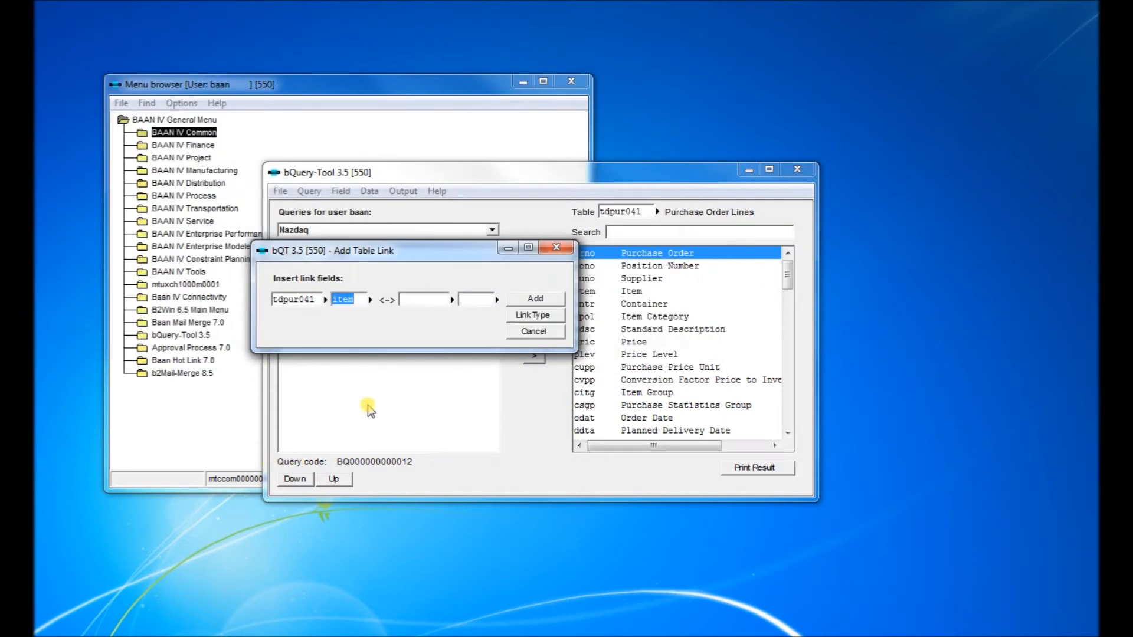
# - Link it to field item of table tiitm001 and add the table link
pyautogui.click(452, 300)
pyautogui.doubleClick(399, 375)
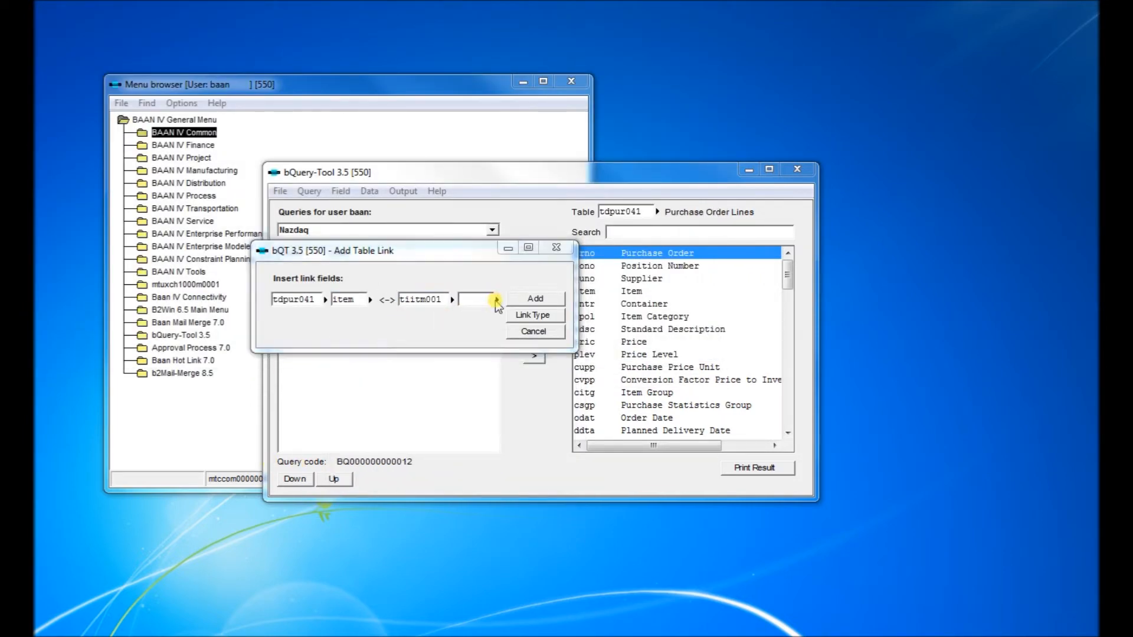
pyautogui.click(495, 301)
pyautogui.doubleClick(168, 186)
pyautogui.click(535, 299)
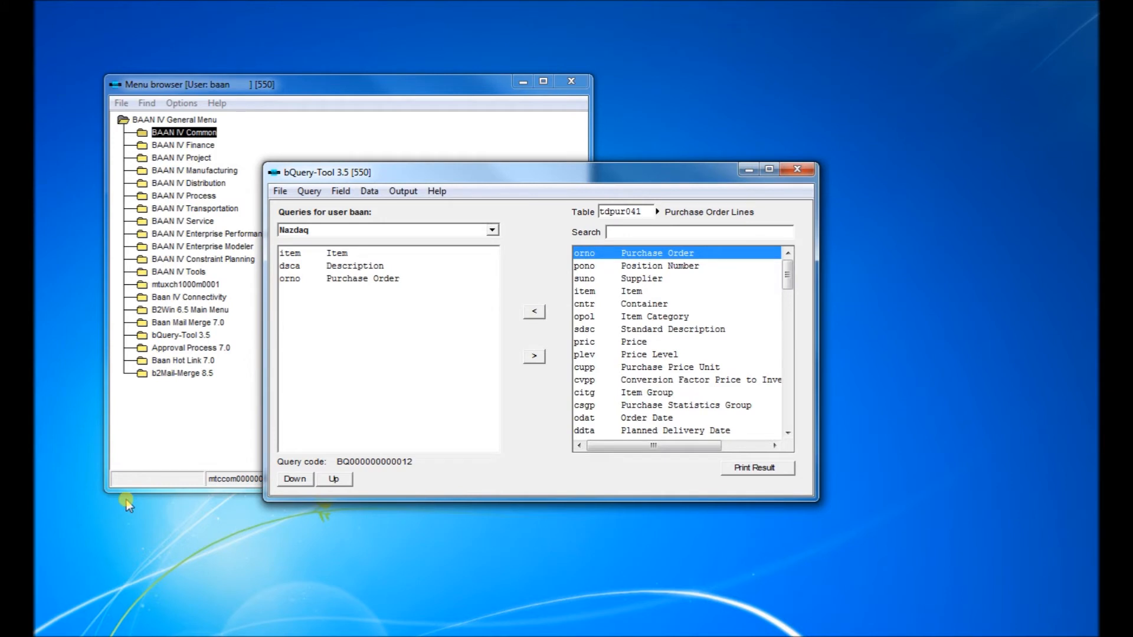
# - Search the tdpur041 fields for price and add Price to the query
pyautogui.click(662, 232)
pyautogui.write('price')
pyautogui.press('Return')
pyautogui.click(624, 254)
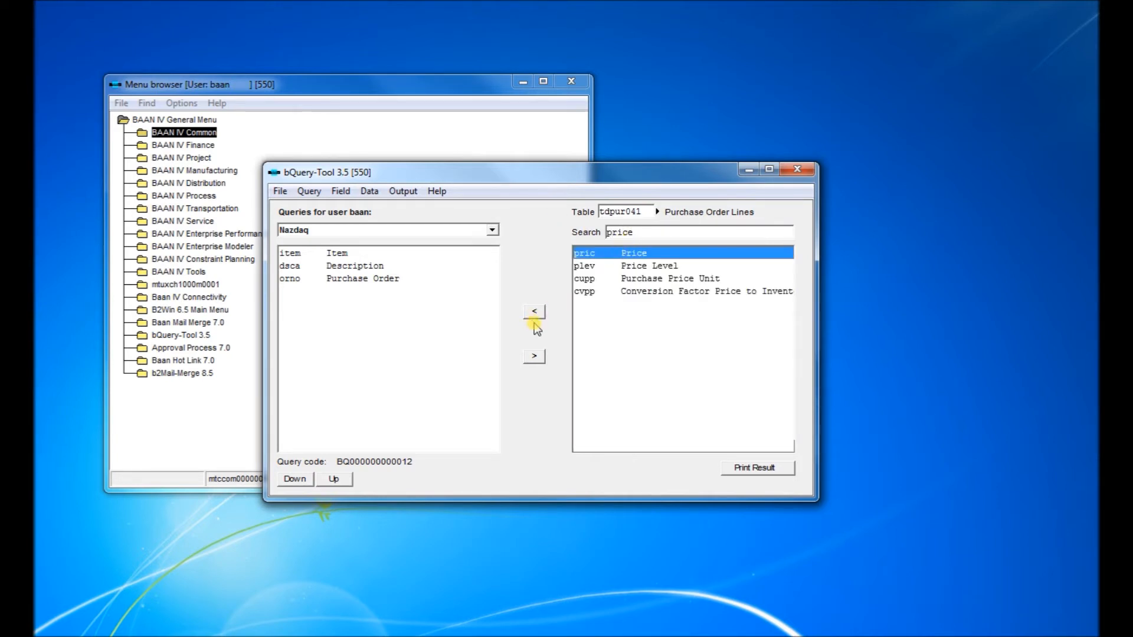
pyautogui.click(534, 311)
# - Search the fields for order and add Ordered Quantity to the query
pyautogui.doubleClick(677, 233)
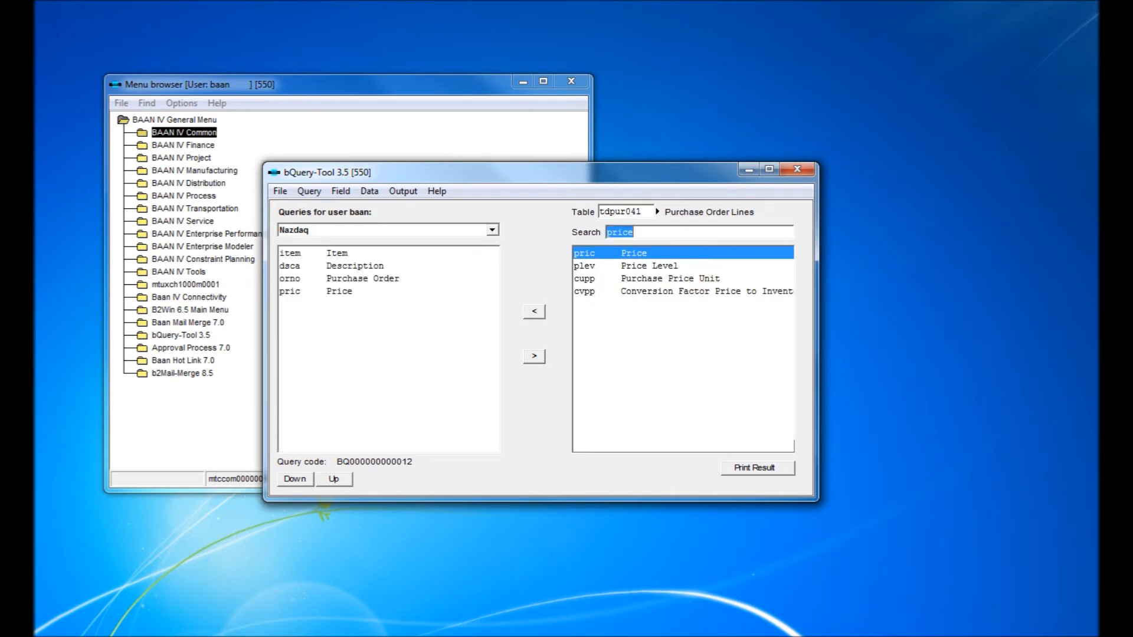
pyautogui.write('c')
pyautogui.press('Return')
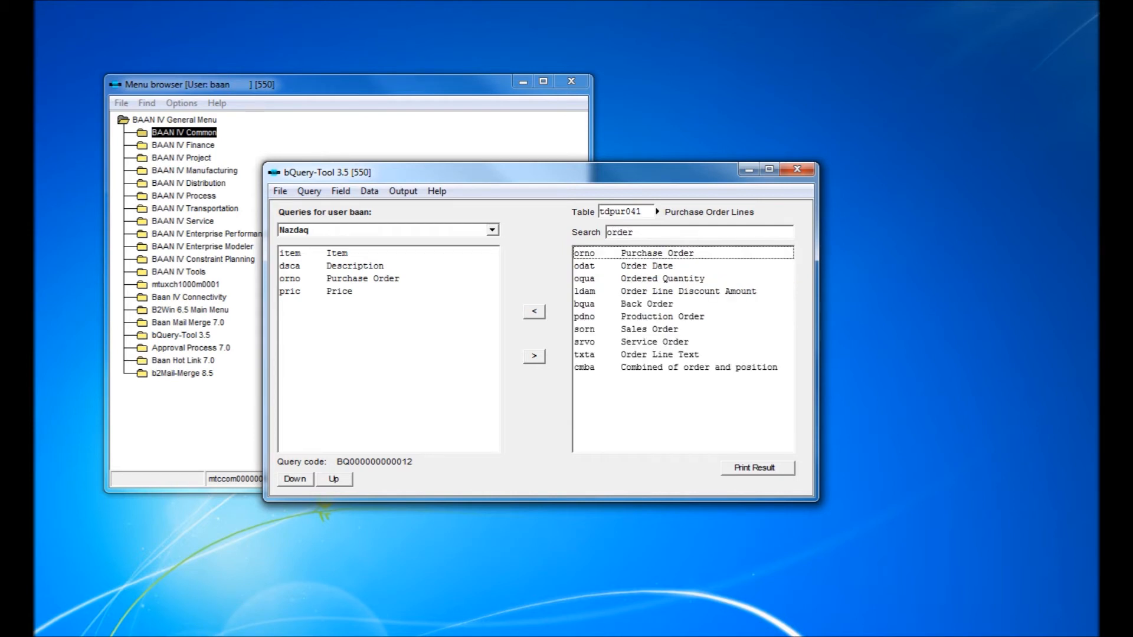
pyautogui.click(637, 279)
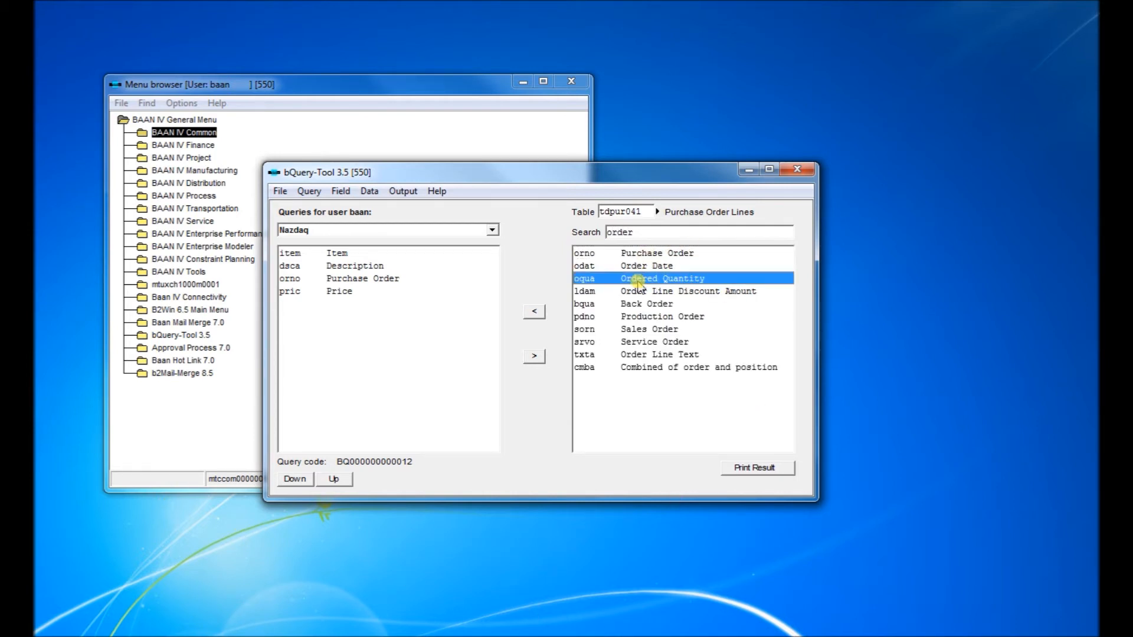
pyautogui.click(533, 312)
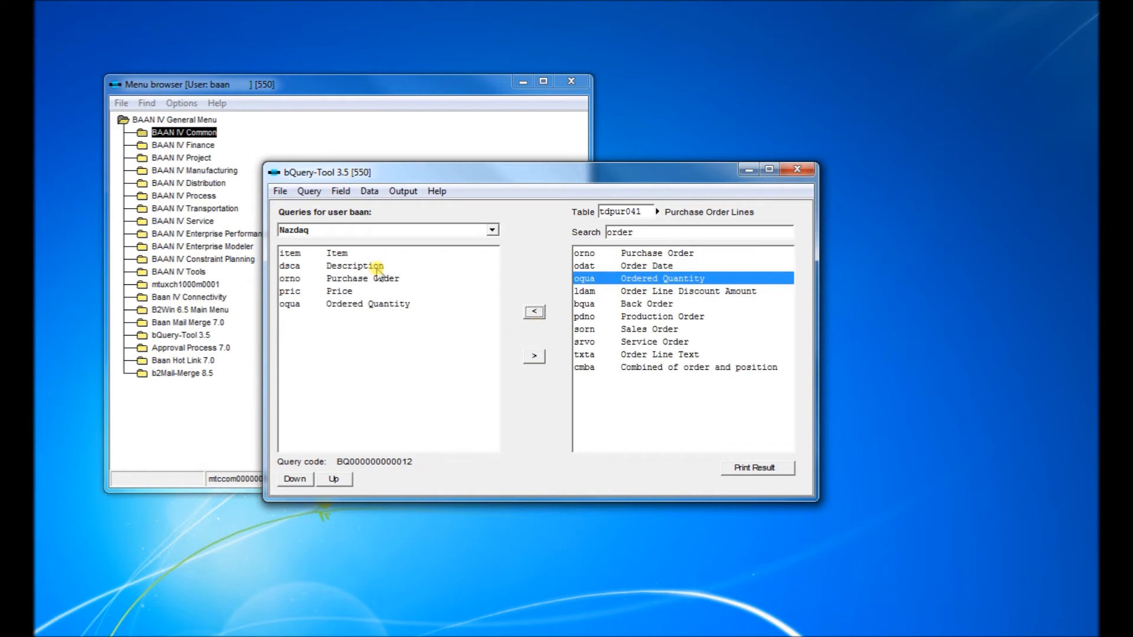
# - Reorder the query fields so Price sits directly above Purchase Order, followed by Ordered Quantity
pyautogui.click(362, 279)
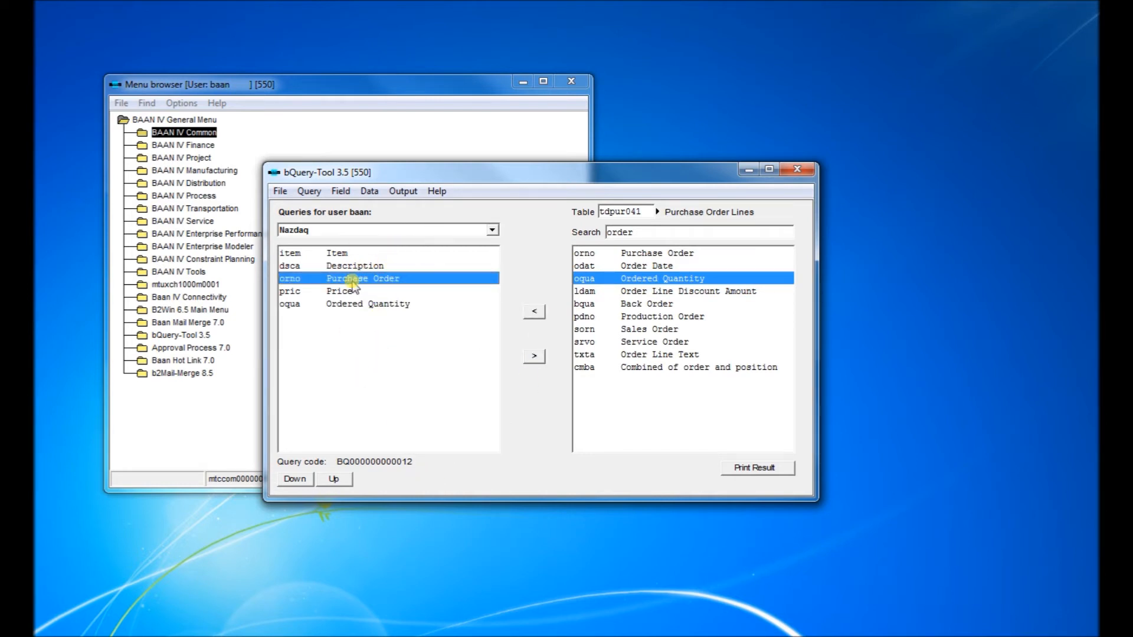
pyautogui.moveTo(342, 305); pyautogui.dragTo(345, 269)
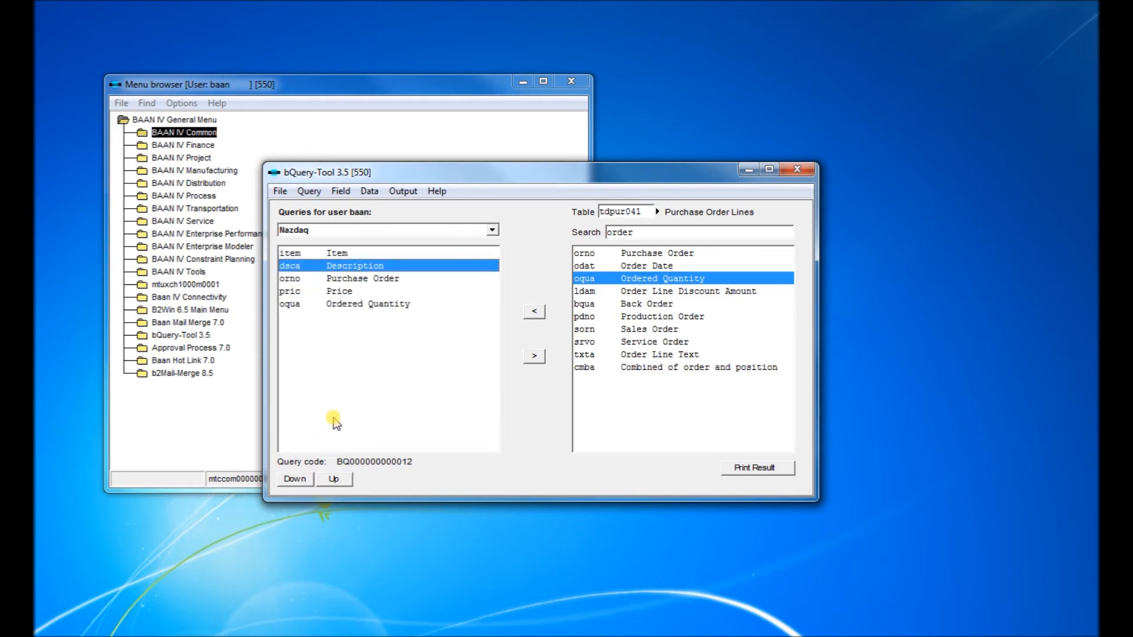
pyautogui.click(354, 291)
pyautogui.click(299, 481)
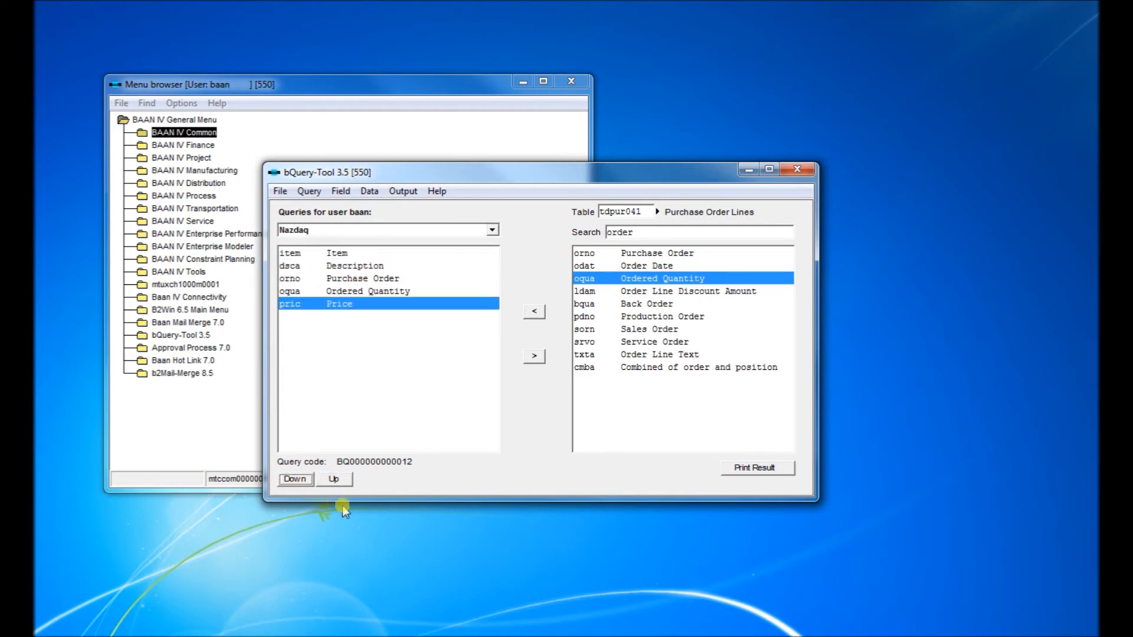
pyautogui.click(374, 279)
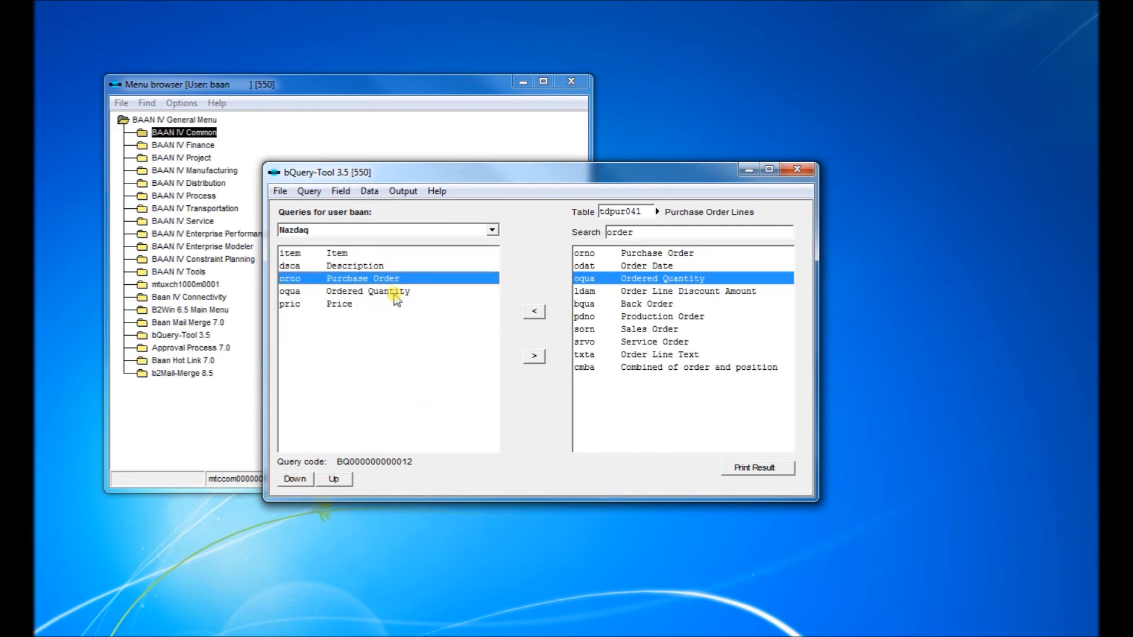
pyautogui.click(390, 291)
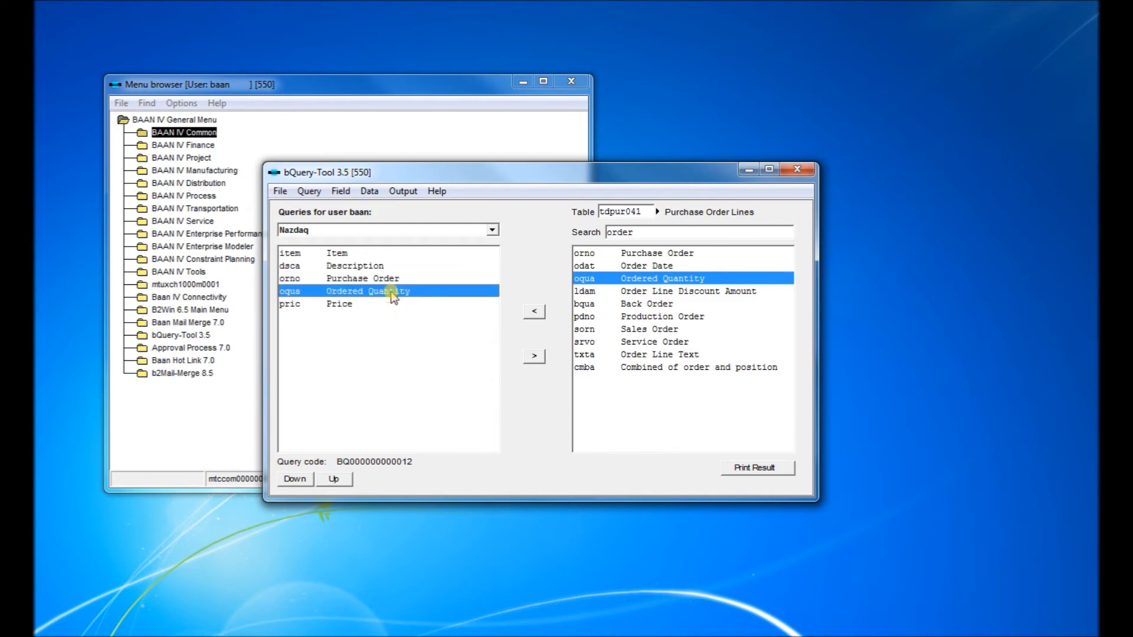
pyautogui.click(294, 479)
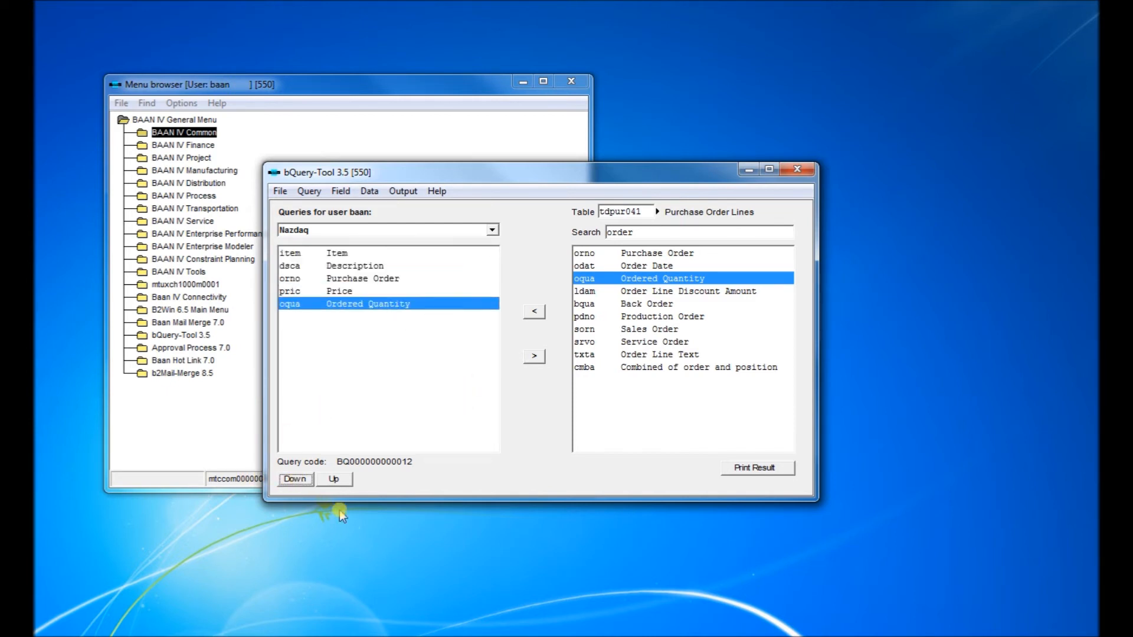
pyautogui.click(338, 291)
pyautogui.click(334, 479)
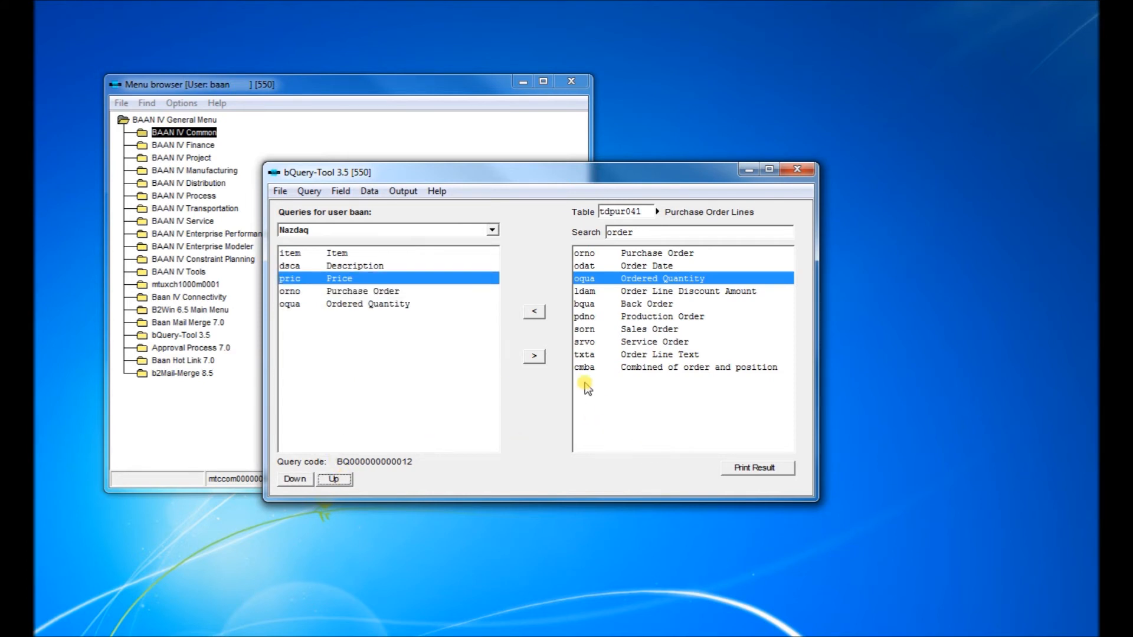
# - Print the Nazdaq query result, accepting the default From and To ranges for all fields
pyautogui.click(755, 467)
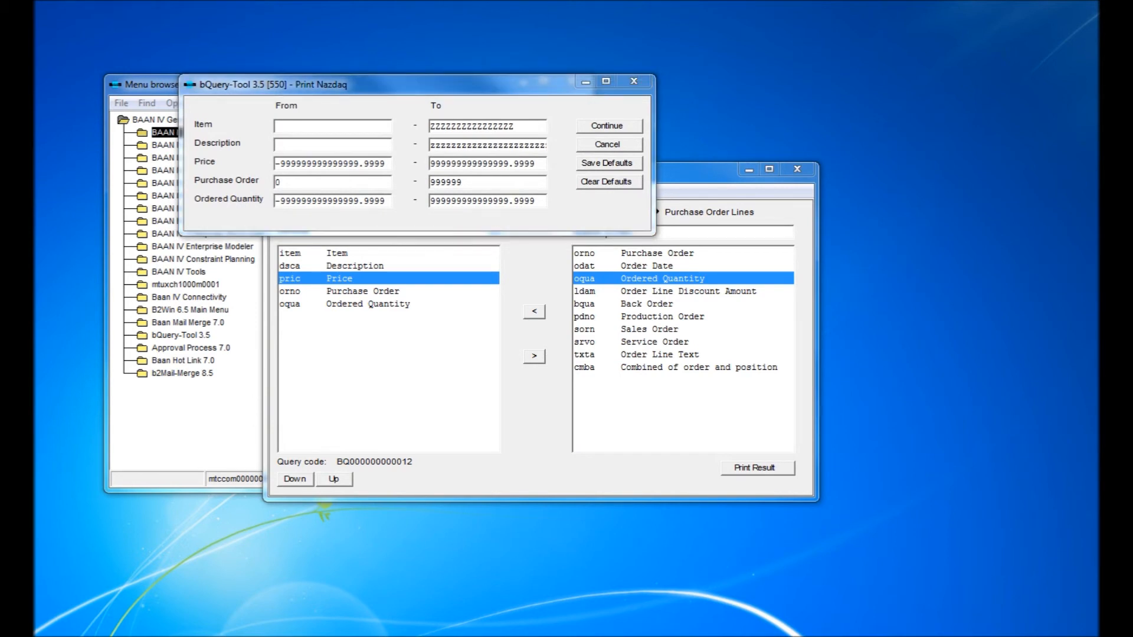
pyautogui.moveTo(330, 83); pyautogui.dragTo(600, 67)
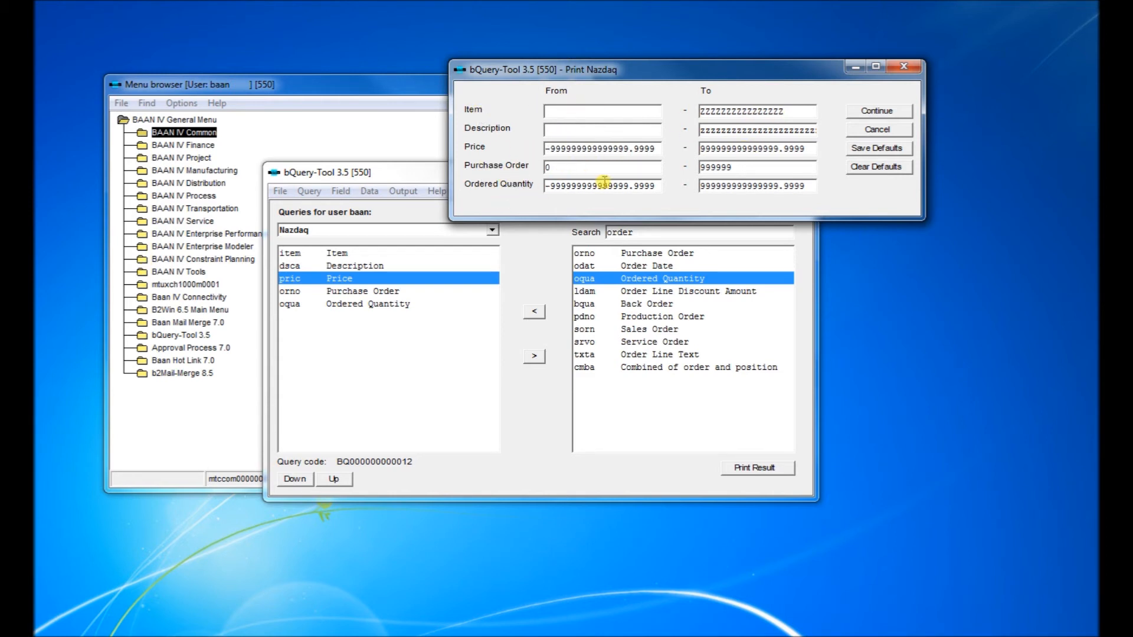
pyautogui.click(867, 114)
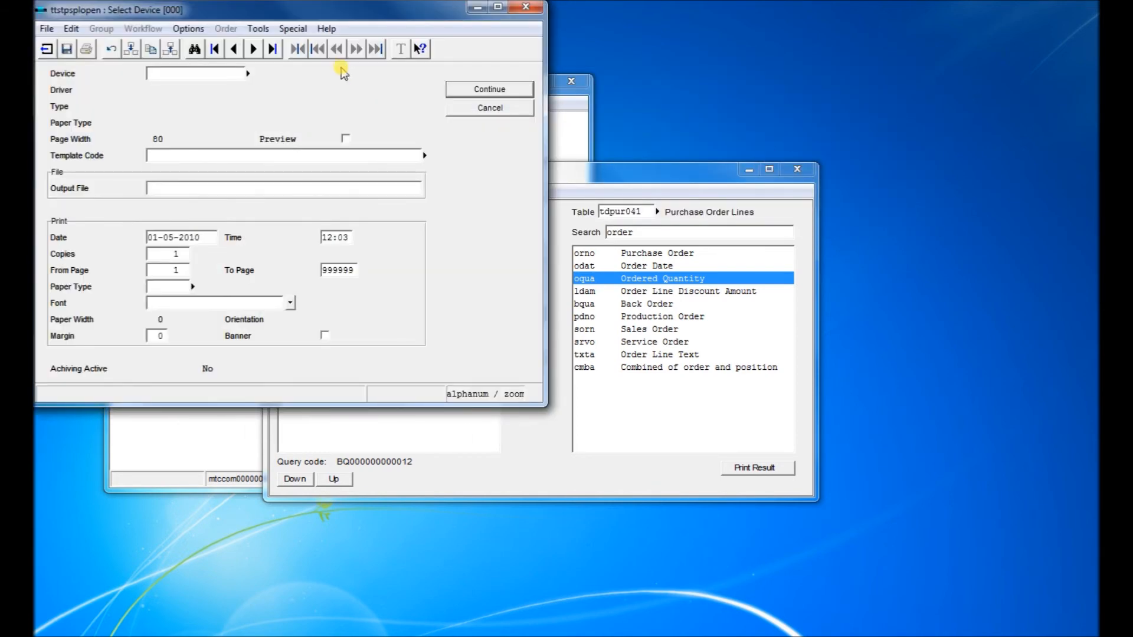
# - Choose device D as the print destination and continue printing
pyautogui.moveTo(337, 13); pyautogui.dragTo(610, 98)
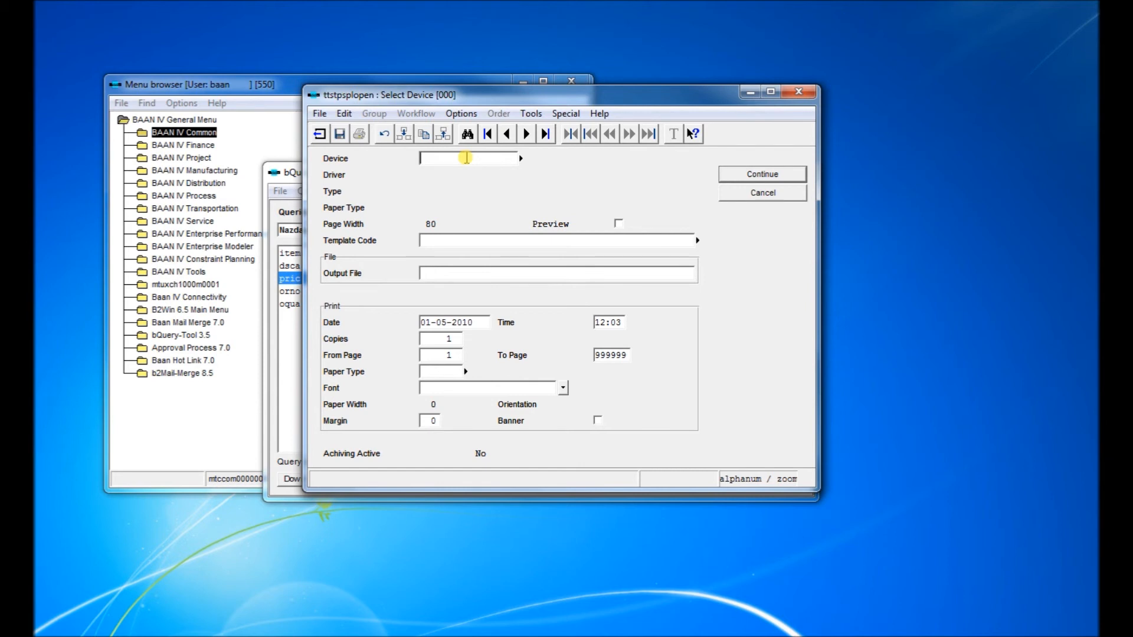
pyautogui.write('D')
pyautogui.press('Tab')
pyautogui.click(761, 174)
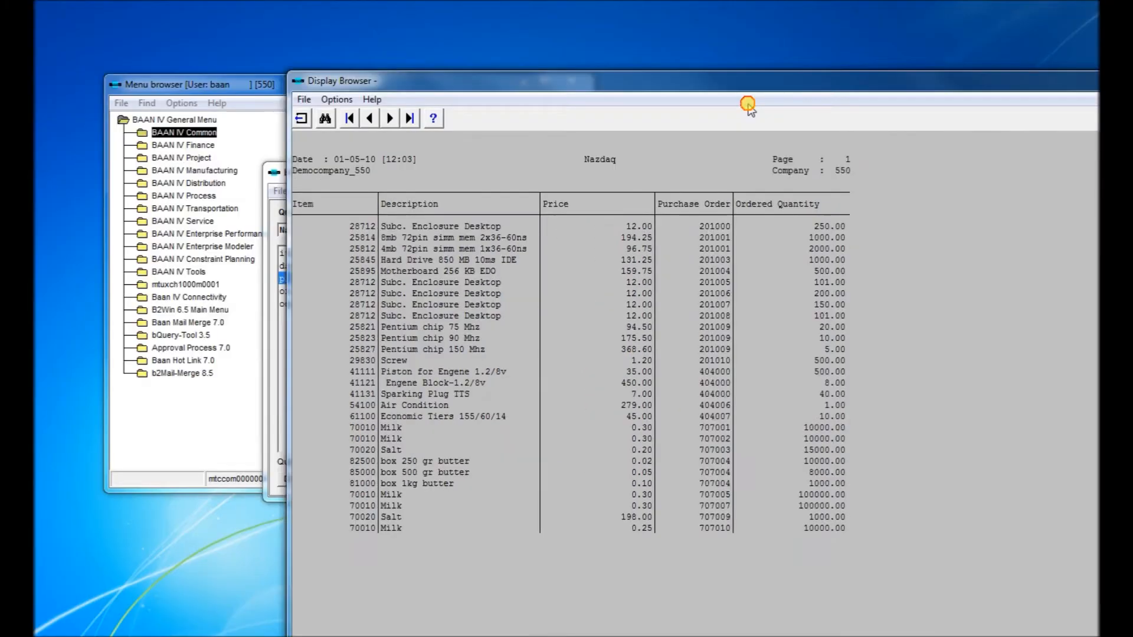
# - Move the displayed query result window into view to examine the printed output
pyautogui.moveTo(641, 83); pyautogui.dragTo(826, 43)
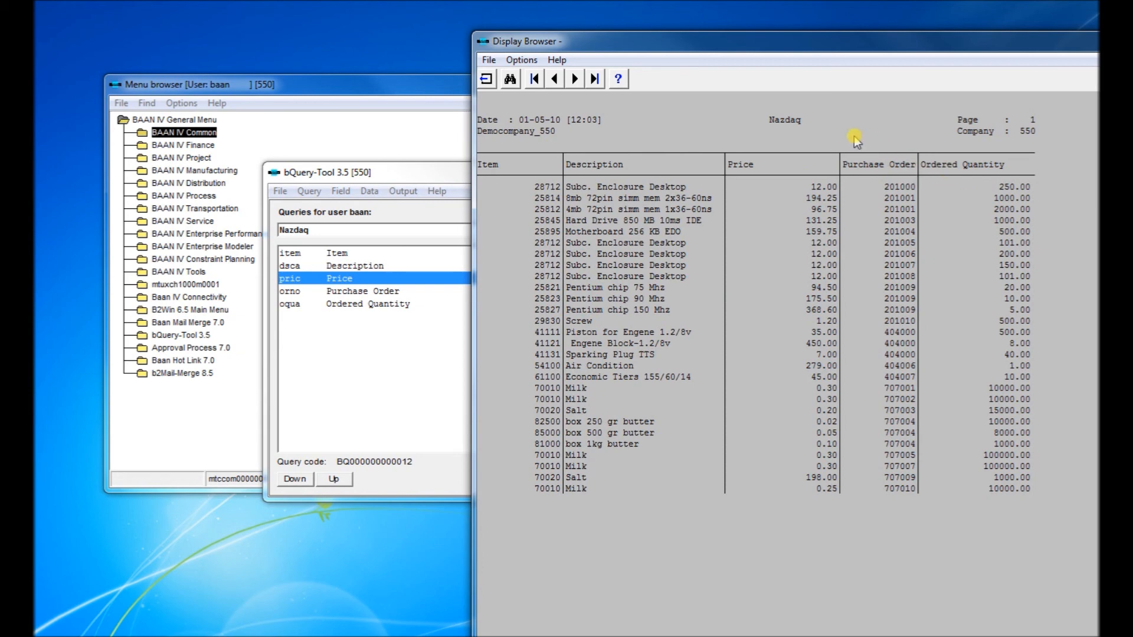
pyautogui.moveTo(865, 43); pyautogui.dragTo(489, 269)
pyautogui.moveTo(628, 269); pyautogui.dragTo(706, 107)
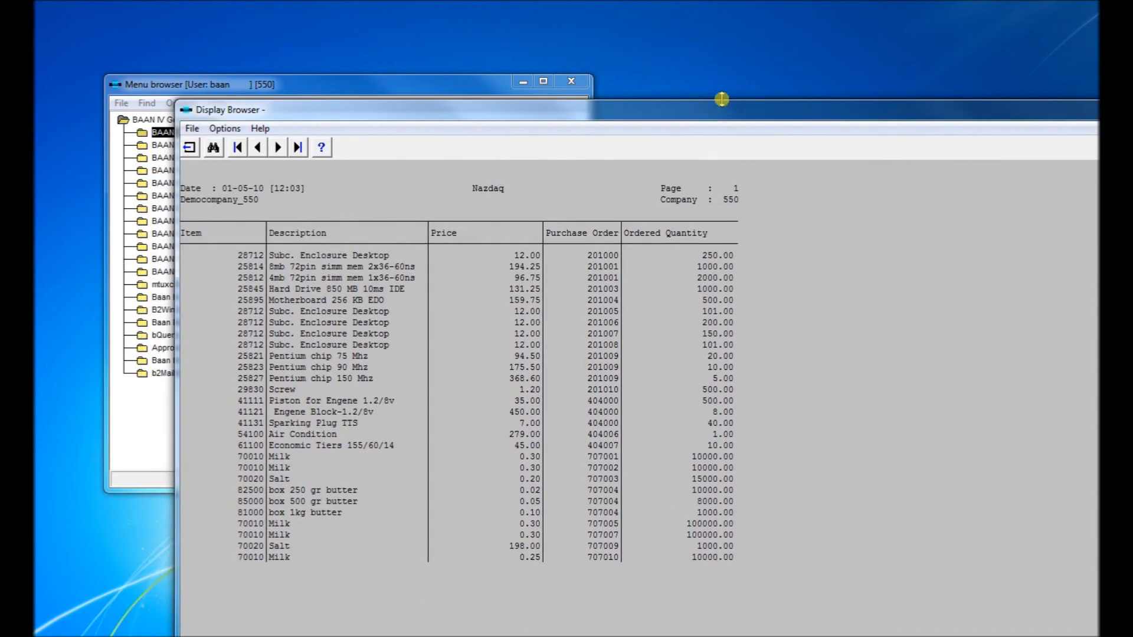
pyautogui.moveTo(658, 112); pyautogui.dragTo(635, 252)
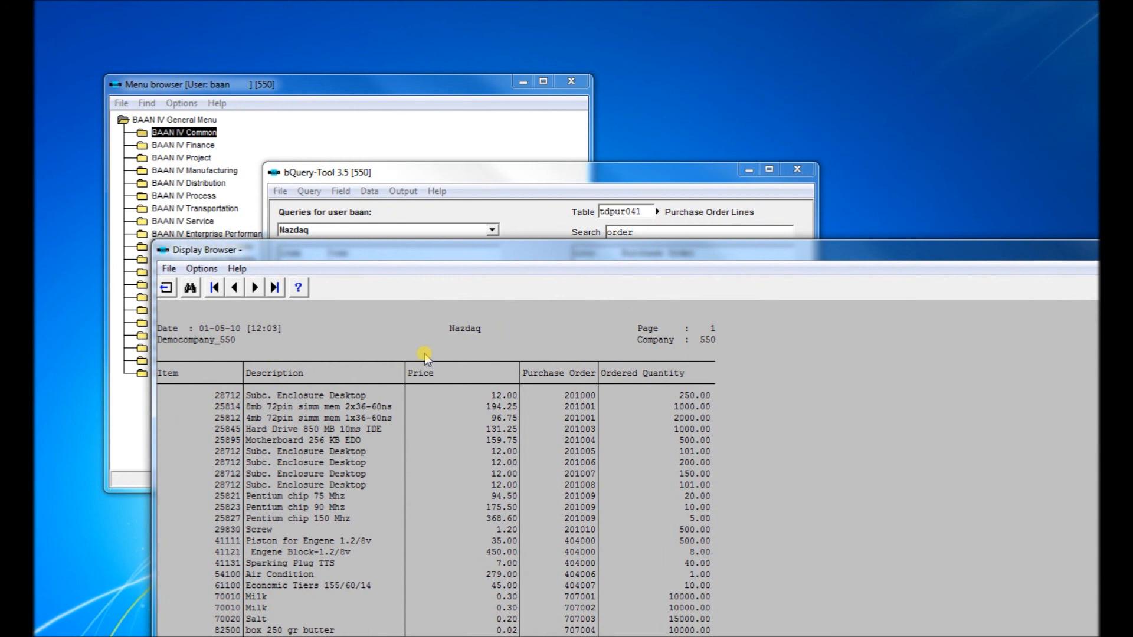